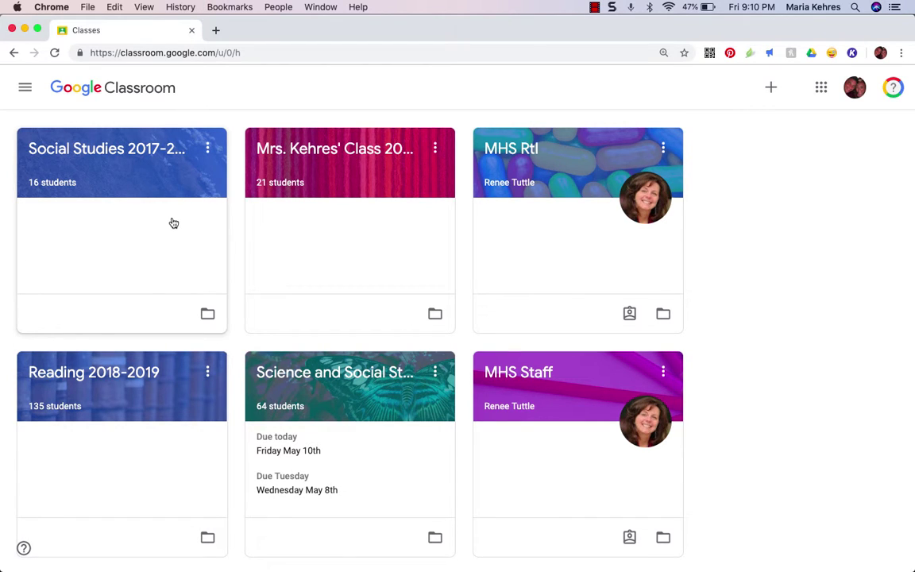
Look over the options for joining or creating a class and the navigation list of taught, enrolled and archived classes.
left_click(771, 89)
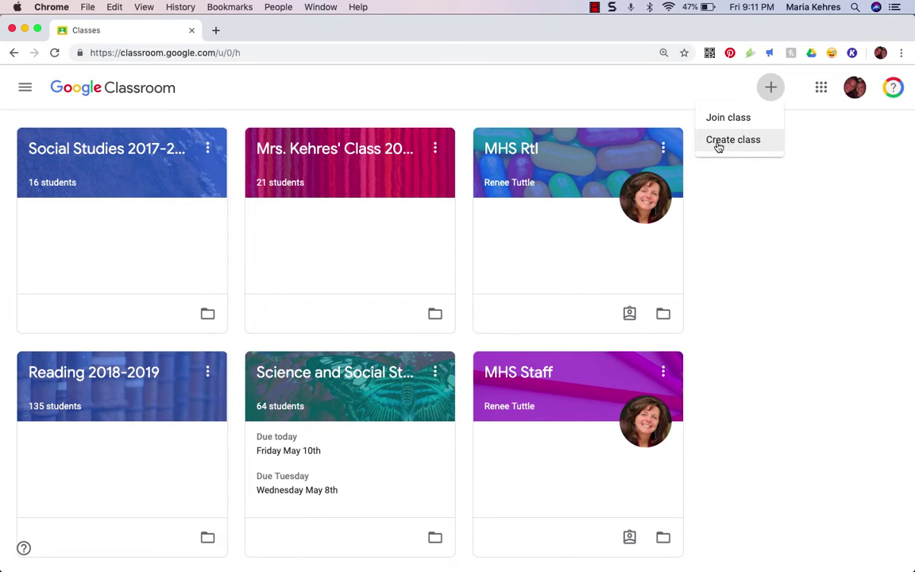
left_click(26, 88)
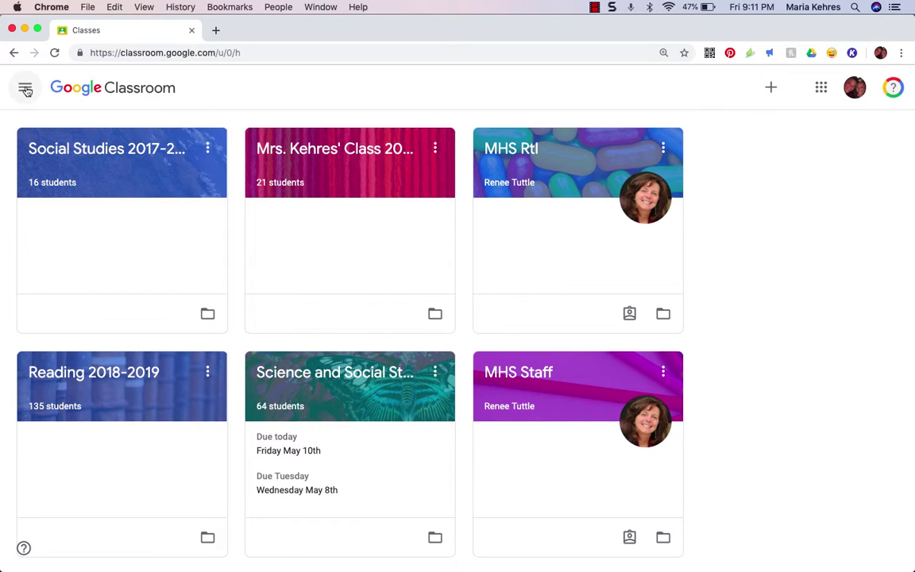
left_click(25, 89)
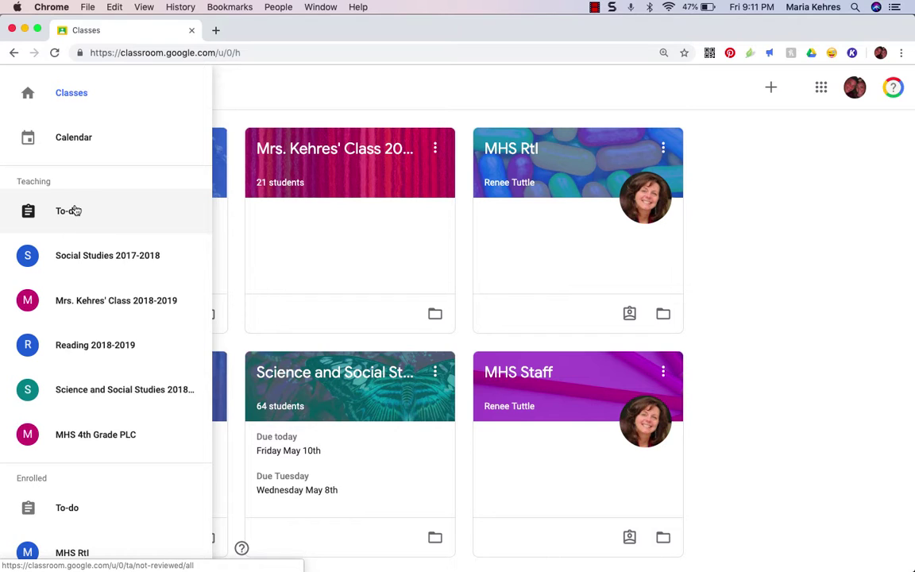
scroll(87, 389, "down", 3)
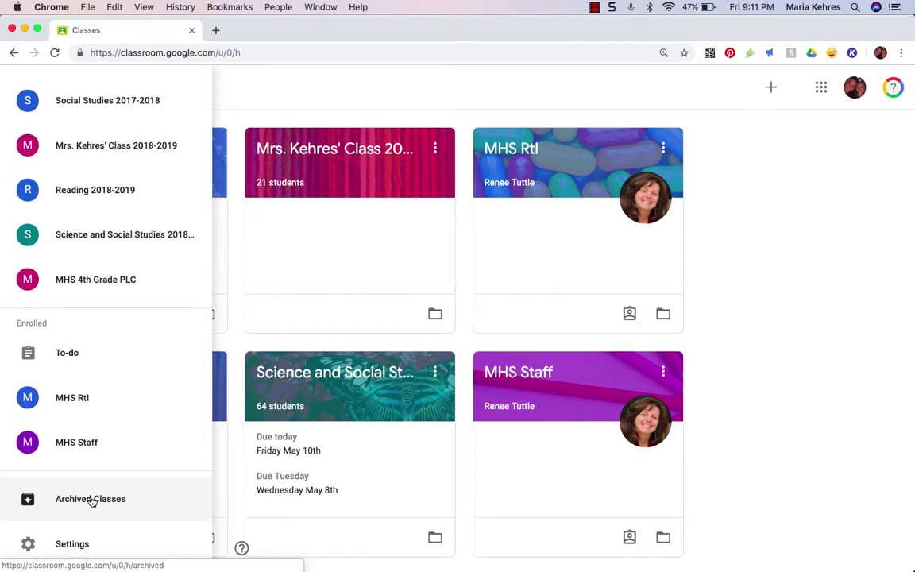
scroll(93, 324, "up", 3)
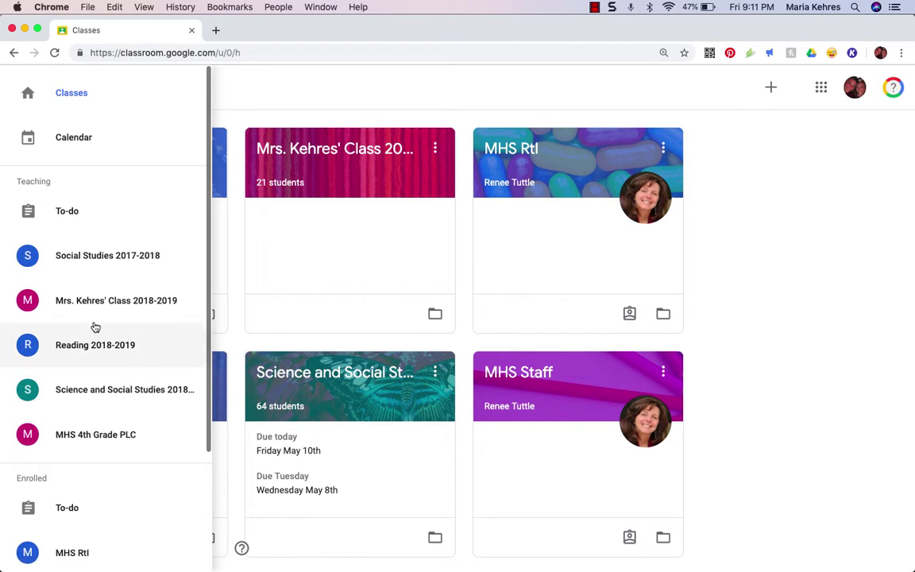
left_click(237, 90)
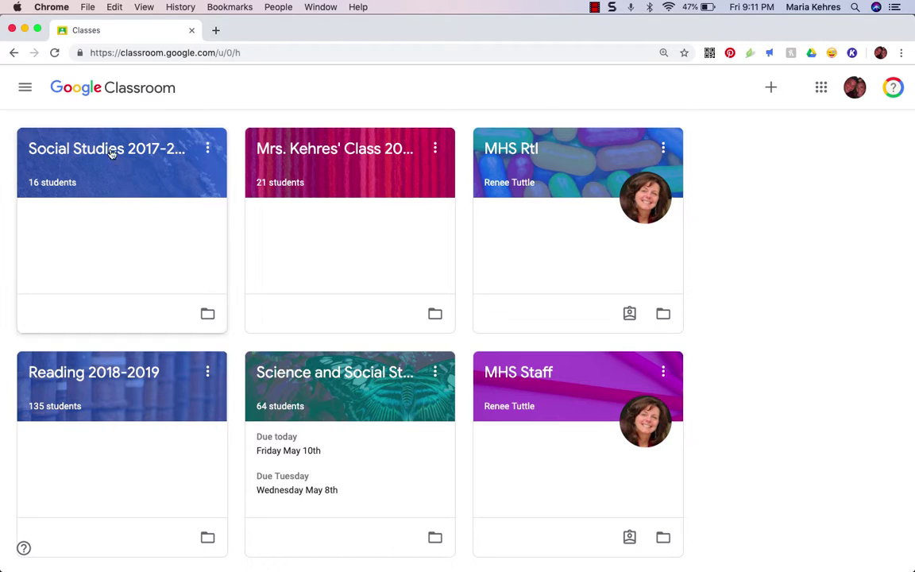
Open the Science and Social Studies 2018-2019 class and review its enlarged class code and the posts in its stream.
left_click(320, 376)
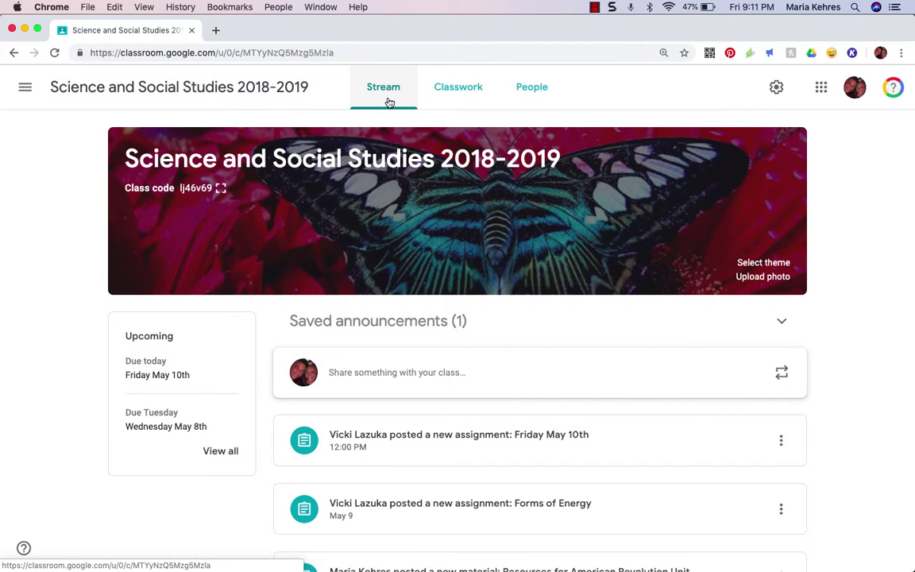
left_click(221, 191)
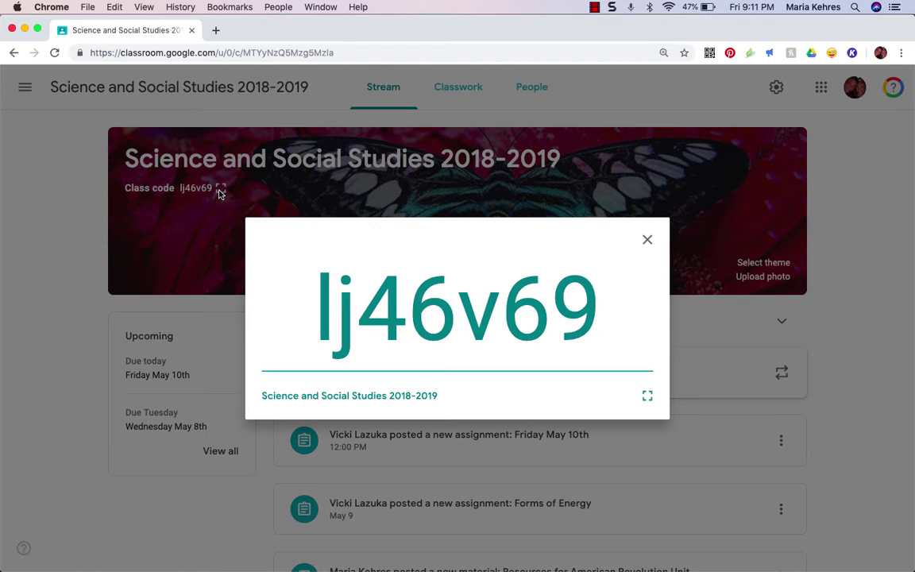
left_click(647, 239)
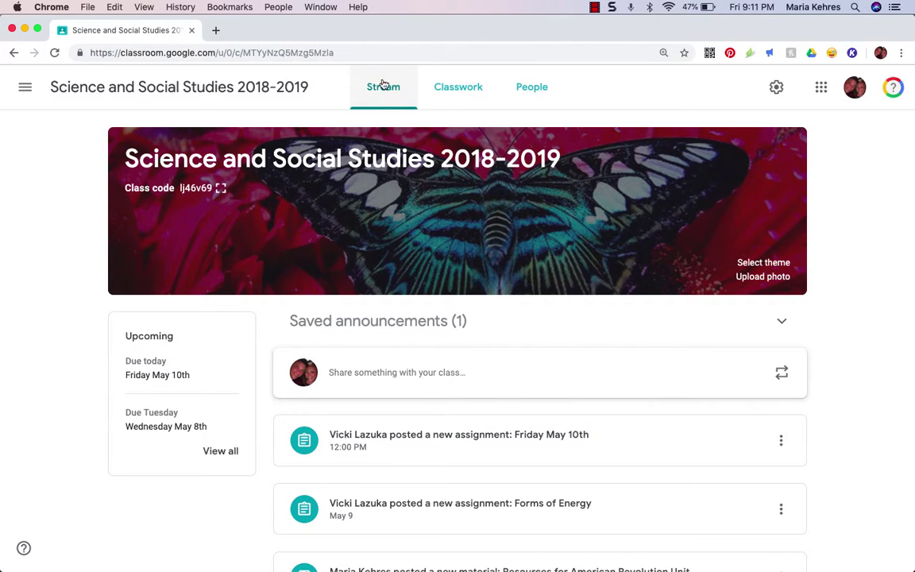
scroll(369, 369, "down", 10)
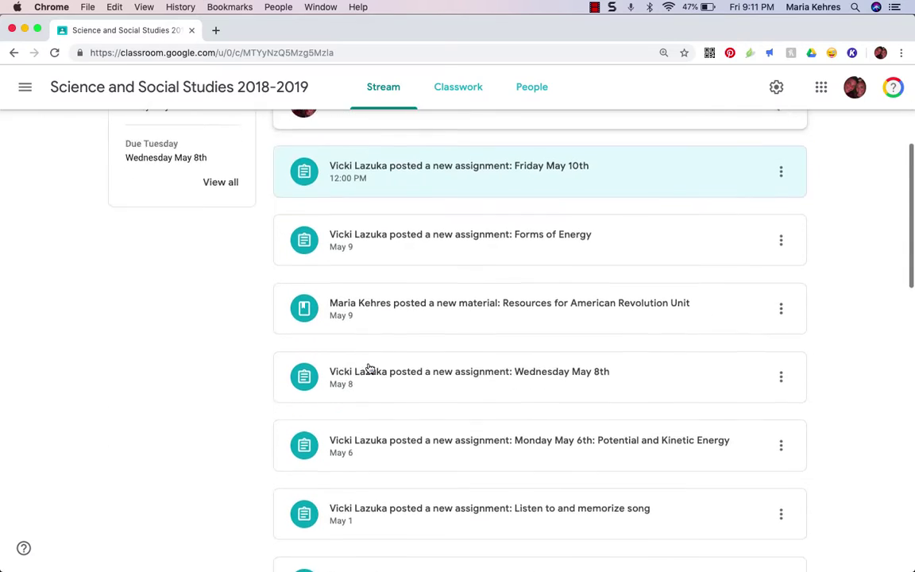
scroll(369, 368, "down", 4)
scroll(369, 368, "up", 15)
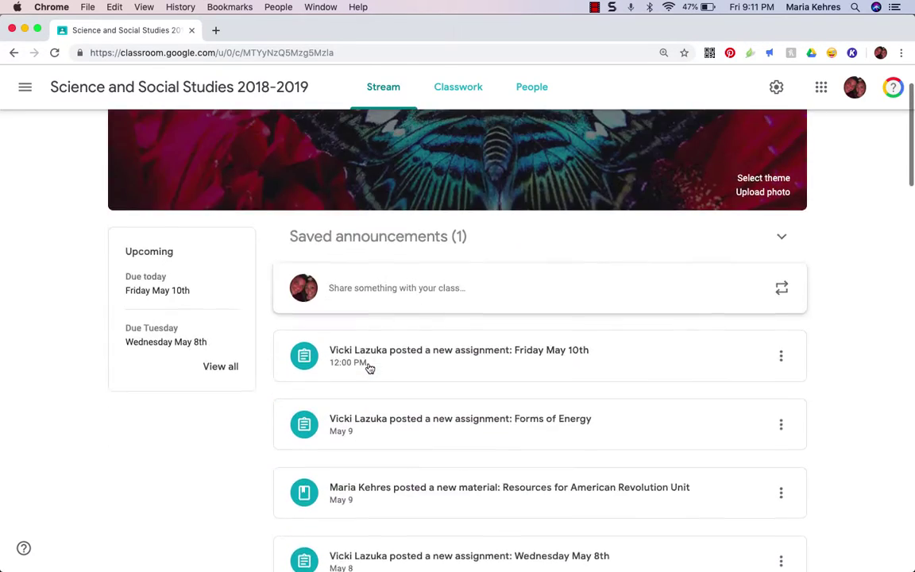
Go to the classwork of the Science and Social Studies class and look through its list of topics.
left_click(468, 89)
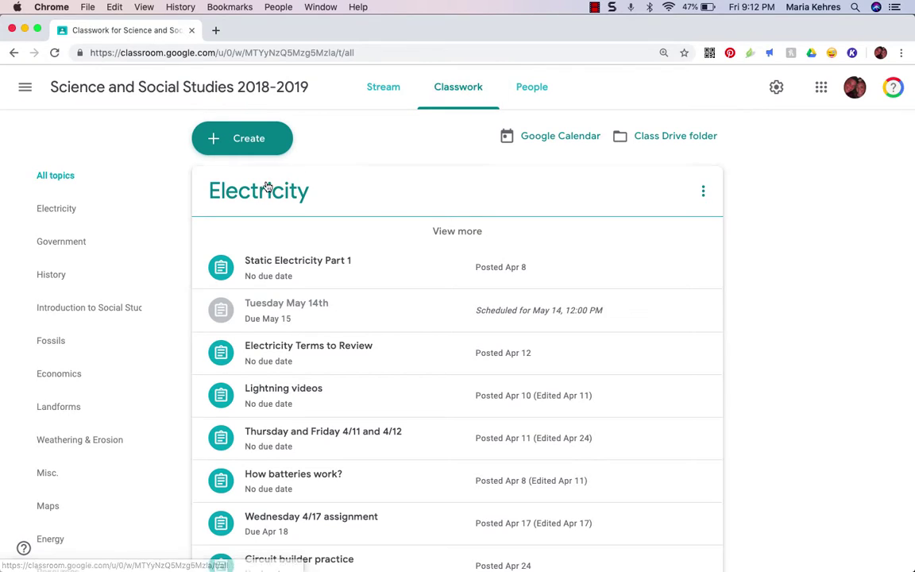
left_click(102, 300)
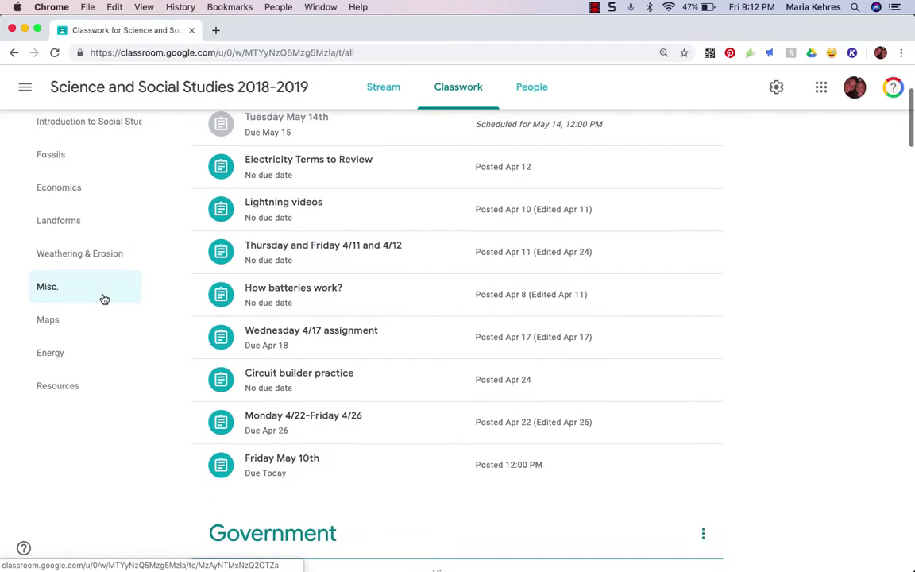
scroll(104, 298, "up", 3)
scroll(104, 298, "down", 1)
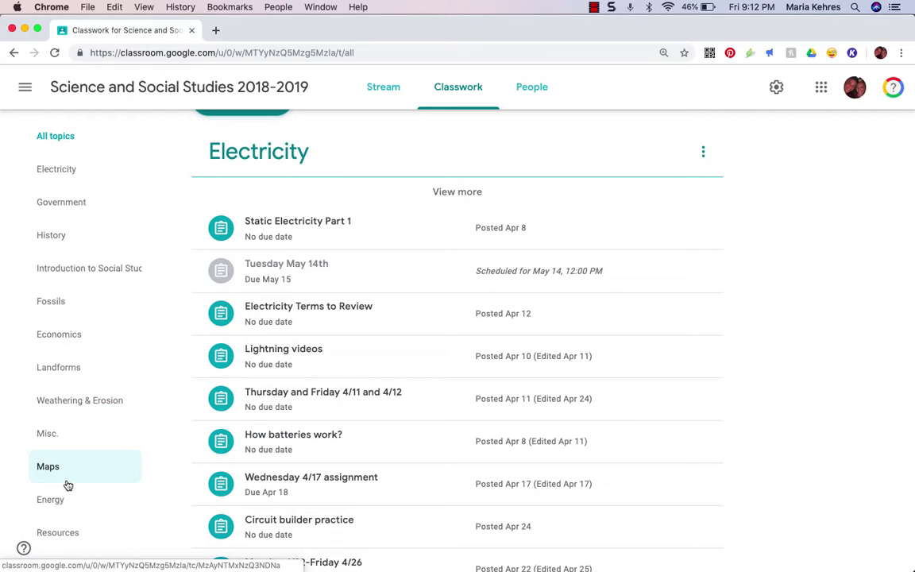
scroll(68, 485, "up", 1)
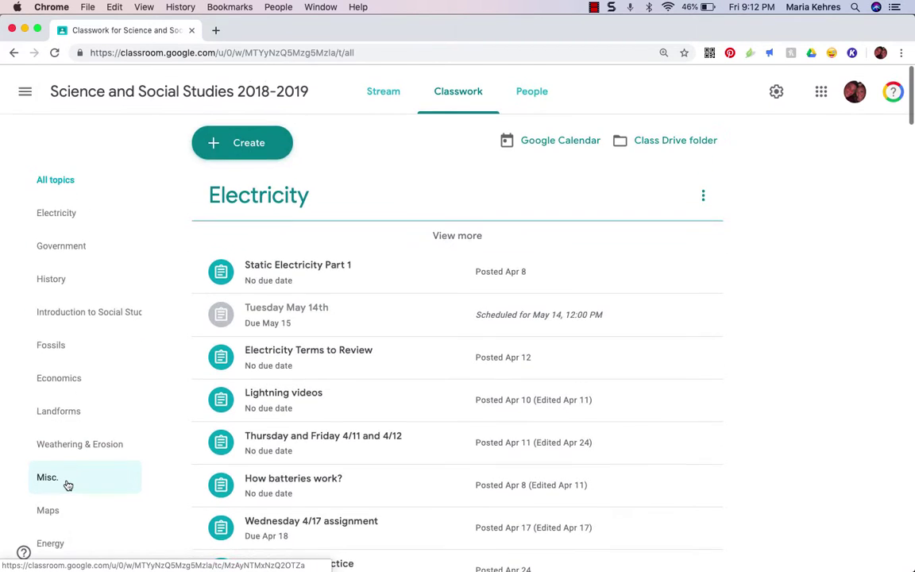
scroll(65, 484, "down", 4)
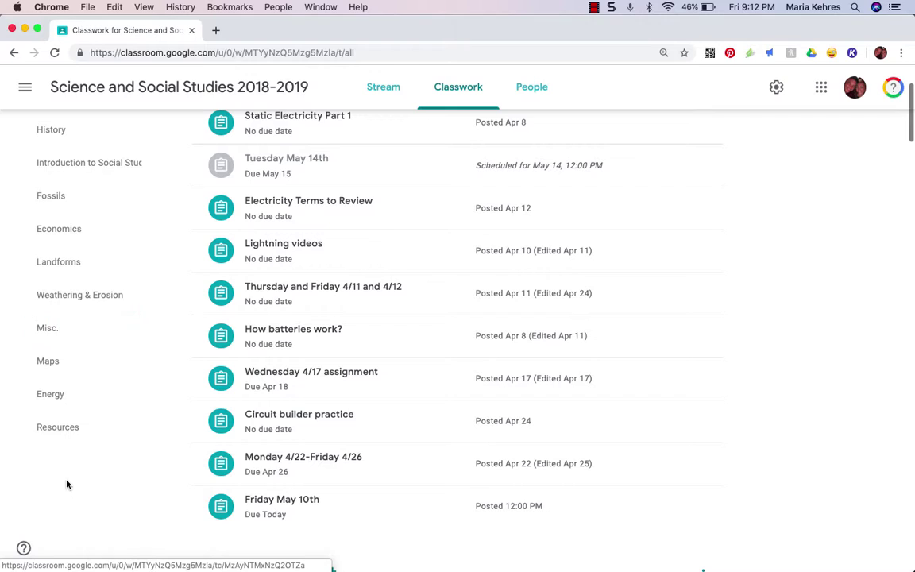
View the material posted under the Resources topic and return to the overview of all topics.
left_click(78, 430)
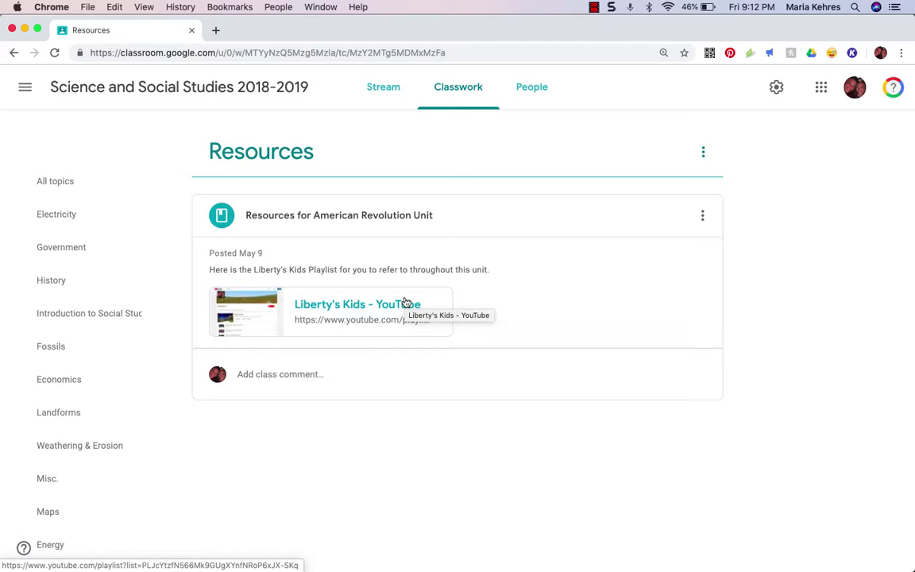
left_click(62, 183)
scroll(208, 286, "up", 4)
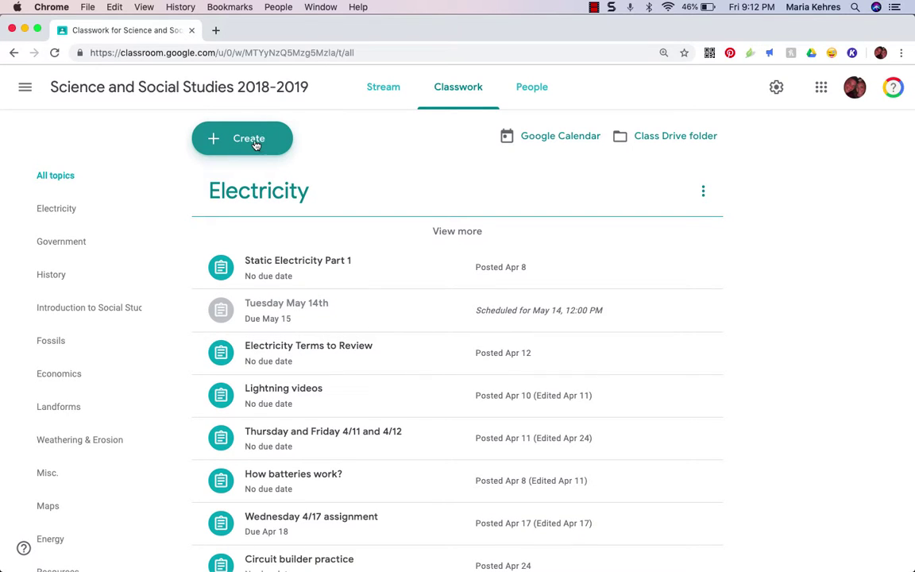
Start a new assignment for the class and check the student list it can be assigned to, keeping all students selected.
left_click(255, 143)
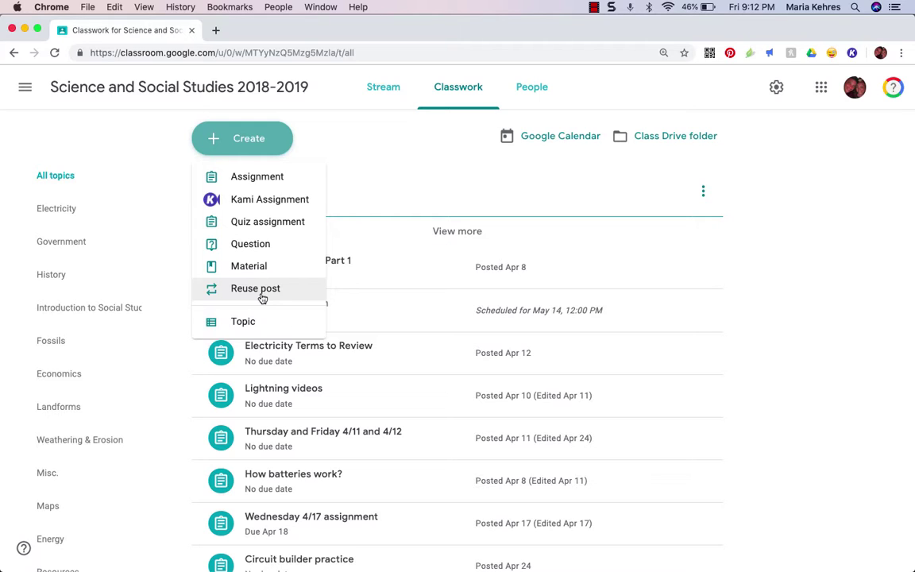
left_click(259, 177)
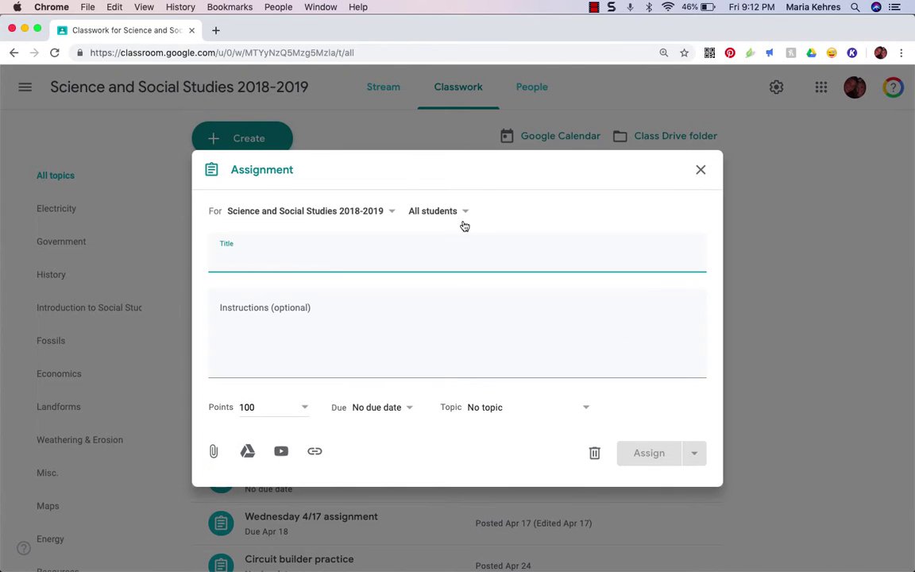
left_click(468, 213)
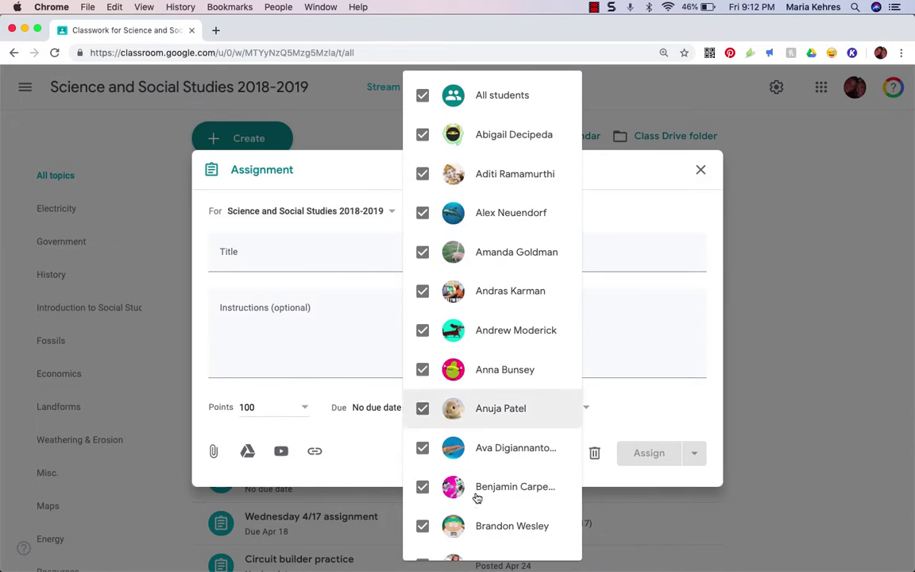
left_click(613, 103)
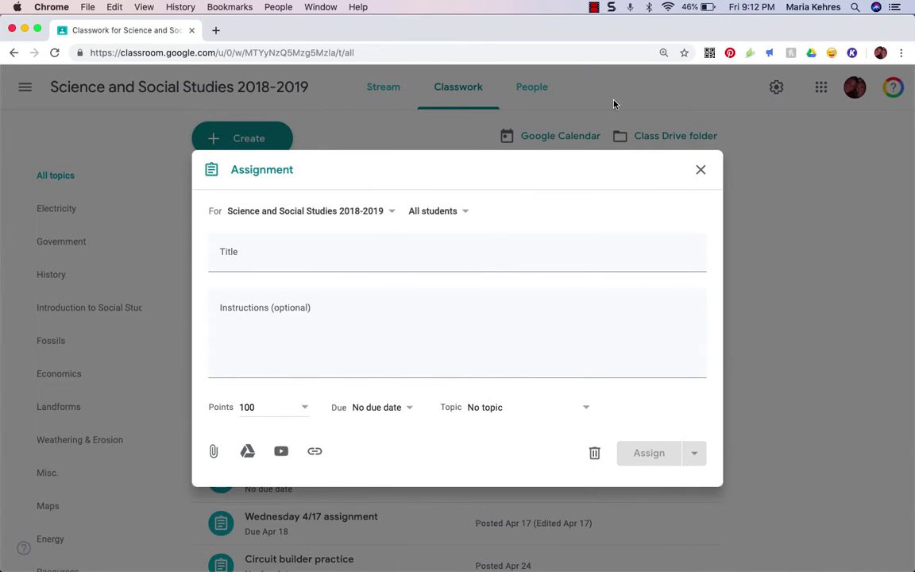
Title the assignment "Google Summit Example Assignment".
left_click(250, 257)
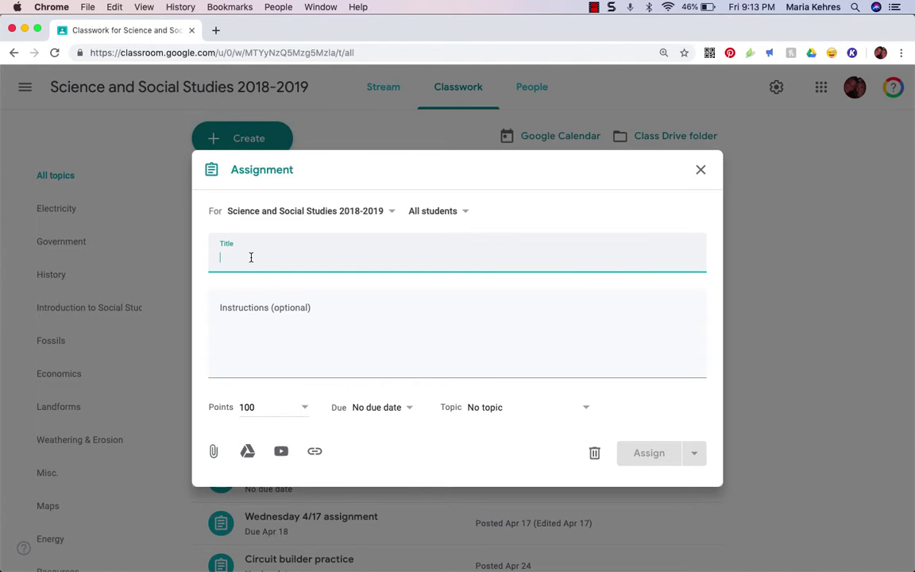
type("Google Summit Exam[le As")
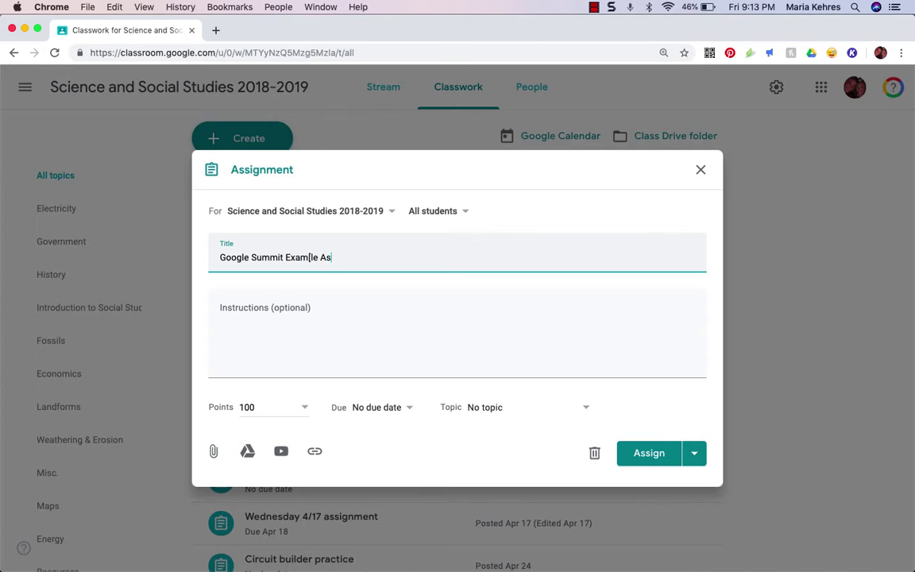
key("BackSpace")
key("BackSpace")
key("BackSpace")
key("BackSpace")
key("BackSpace")
key("BackSpace")
type("ple Assignment")
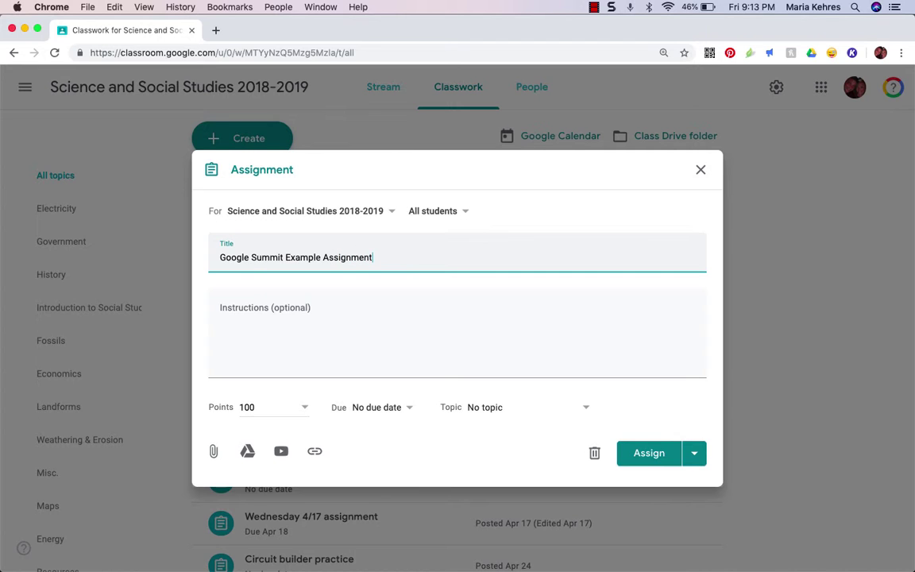
Write the assignment instructions as two numbered lines: "1. Start with the teaching prompt on electricity." and "2. Use your textbook pages . . .".
left_click(239, 330)
right_click(238, 331)
left_click(238, 330)
type("1. ")
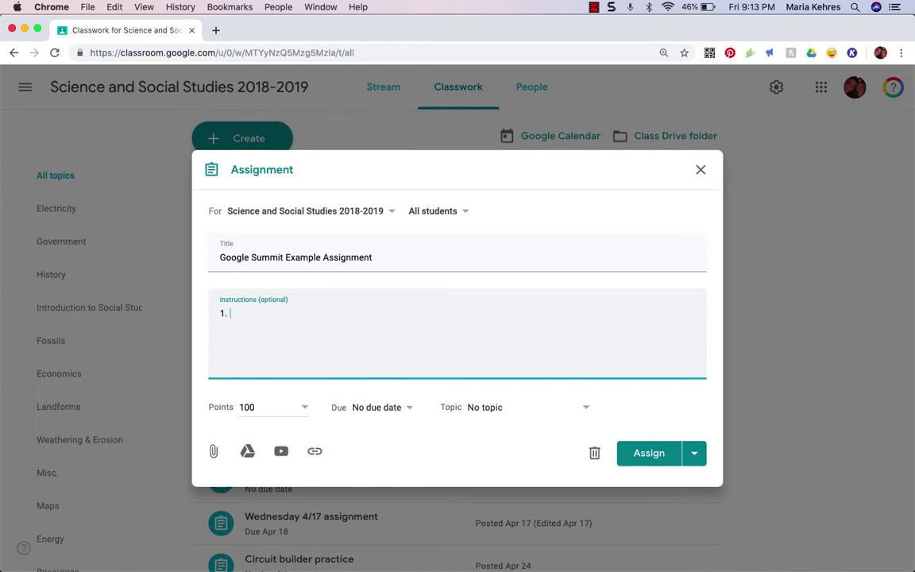
type("Start wit")
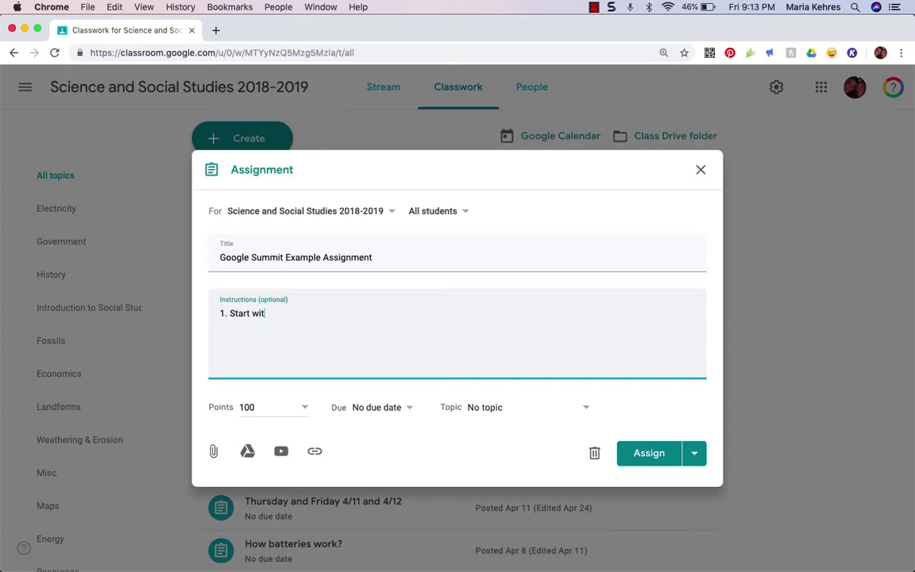
type("h the teaching promp")
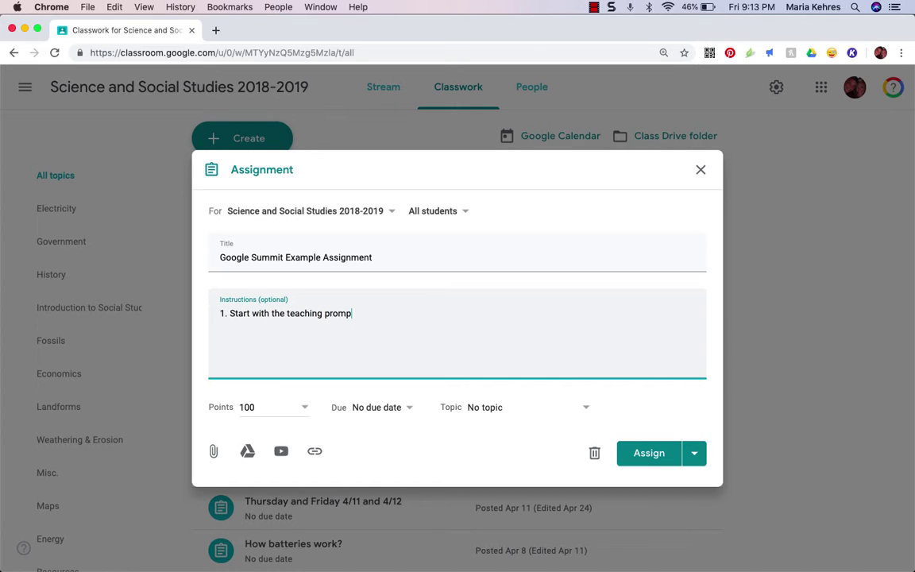
type("t on electi")
key("BackSpace")
type("riticy Use your te")
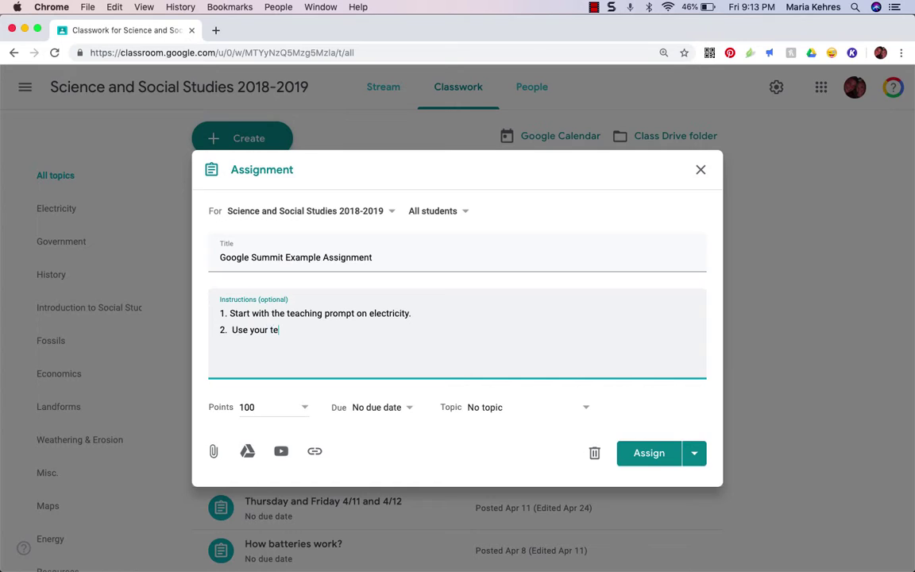
type("xtbook pages . . .")
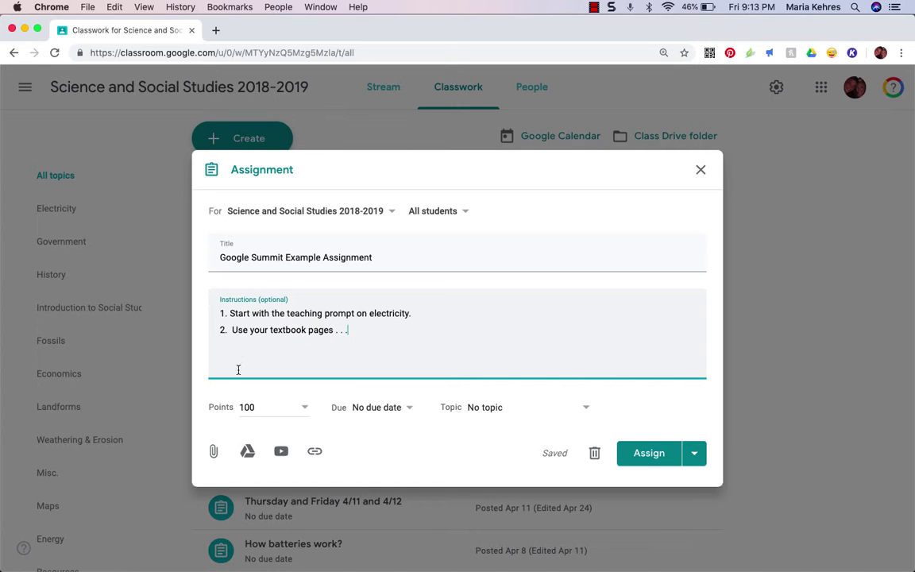
Make the assignment ungraded and check its due date and time options without setting a date.
left_click(302, 408)
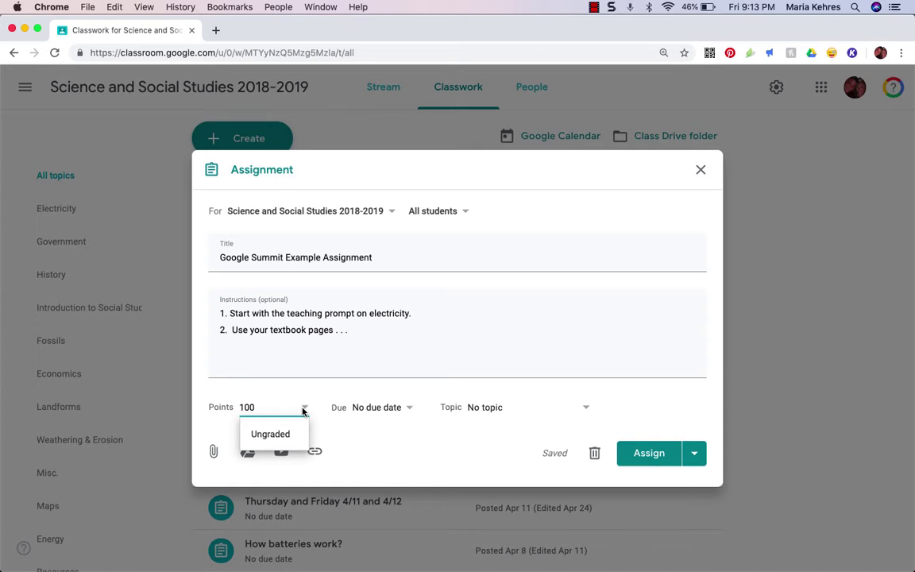
left_click(254, 435)
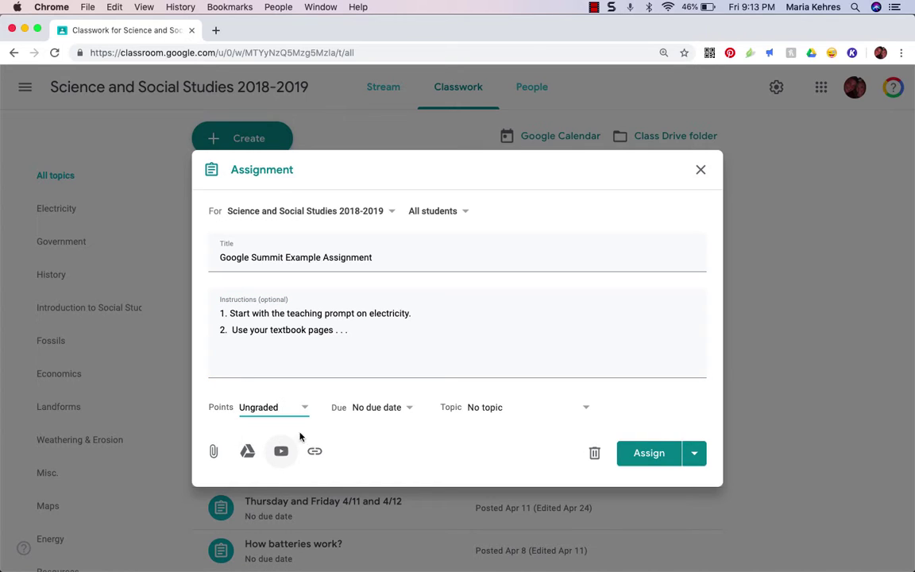
left_click(409, 407)
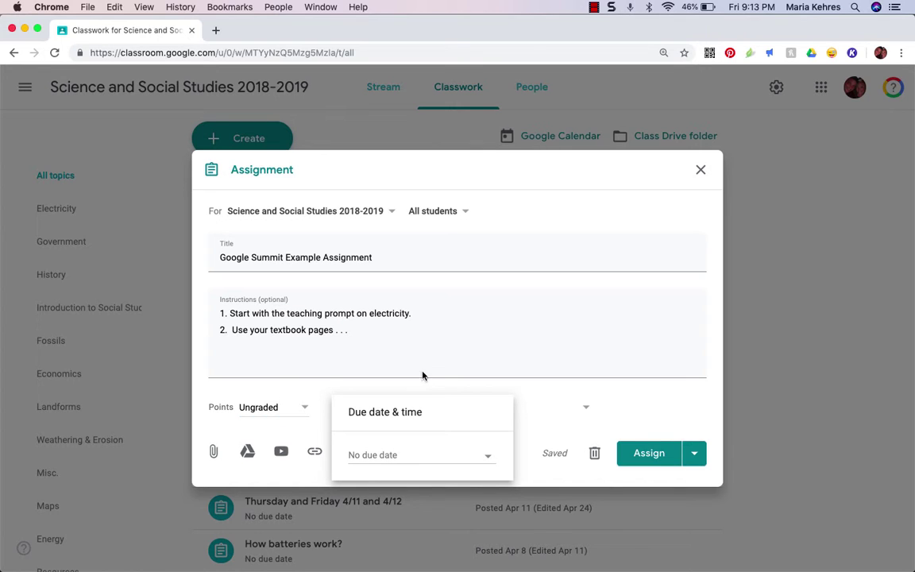
left_click(446, 393)
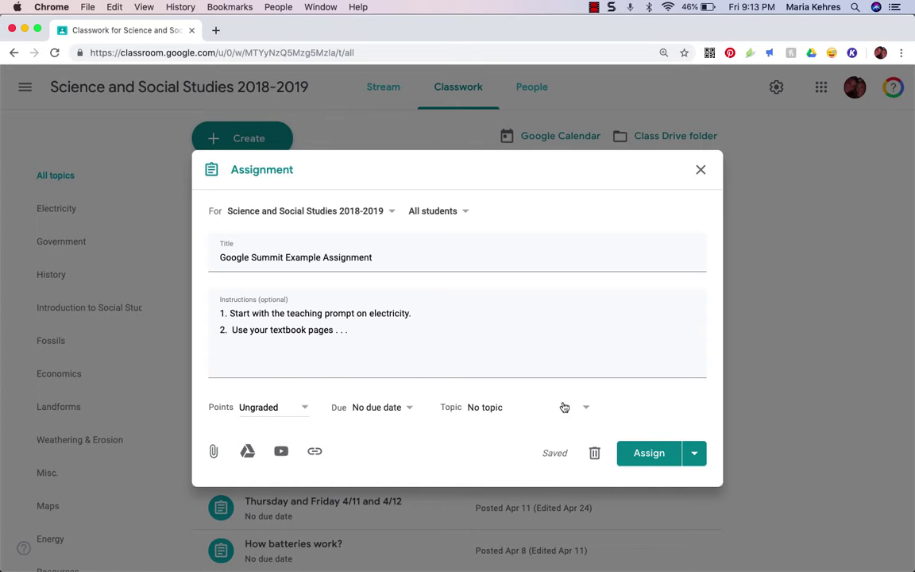
Set the assignment's topic to Electricity.
left_click(532, 407)
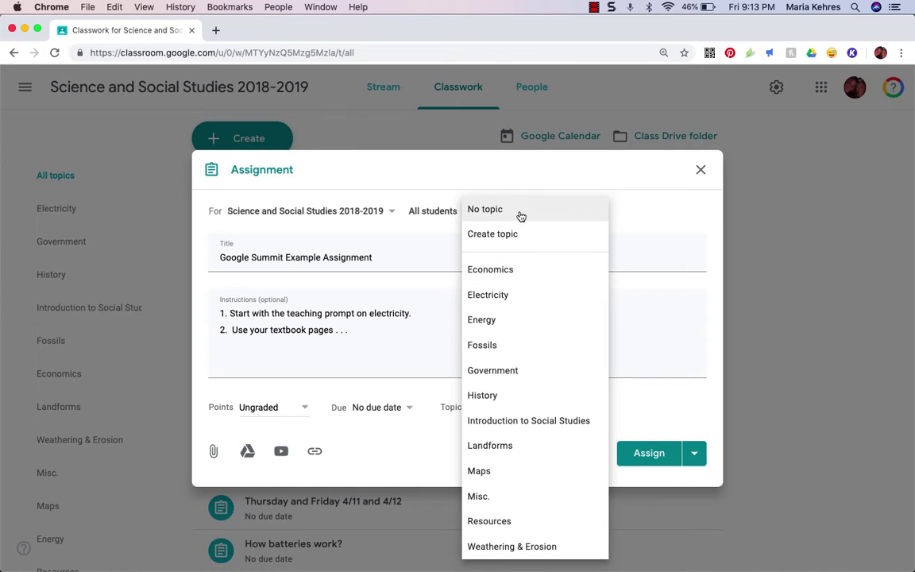
left_click(516, 294)
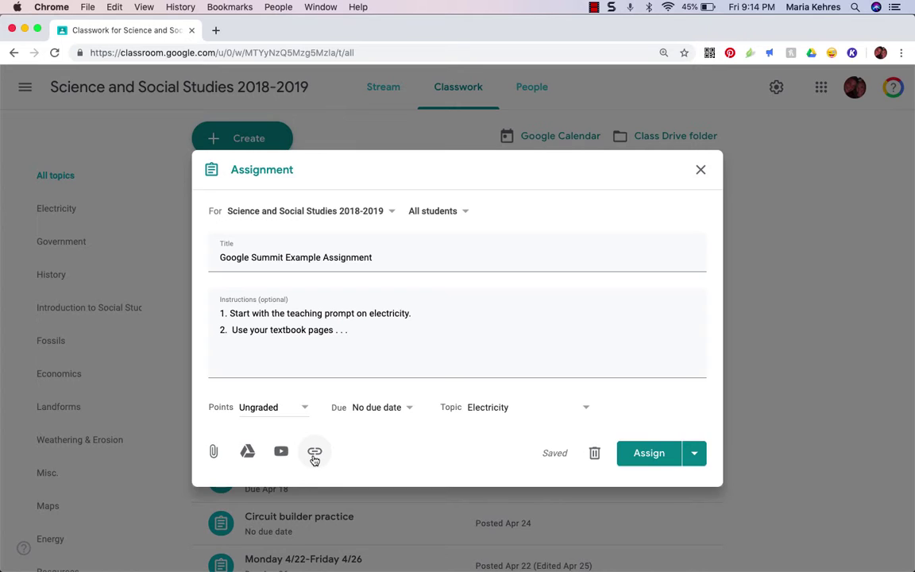
Attach the "Historical Fiction Book Clubs" document from the recent Google Drive files and make a copy of it for each student.
left_click(248, 454)
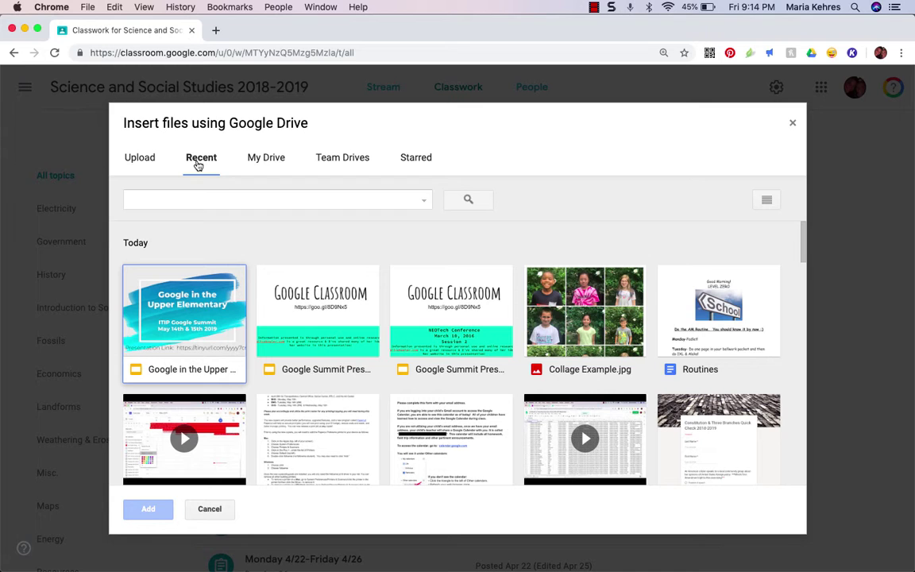
scroll(290, 422, "down", 5)
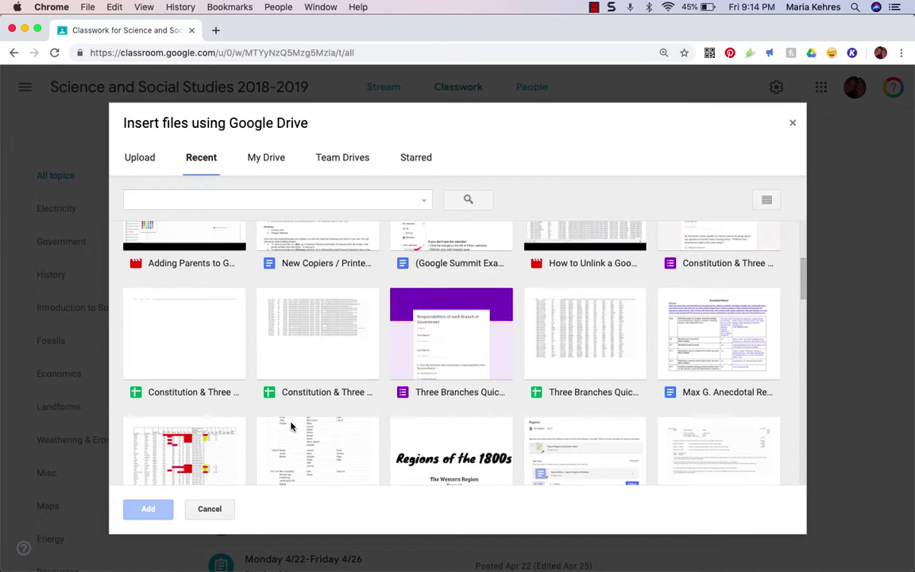
scroll(291, 427, "down", 7)
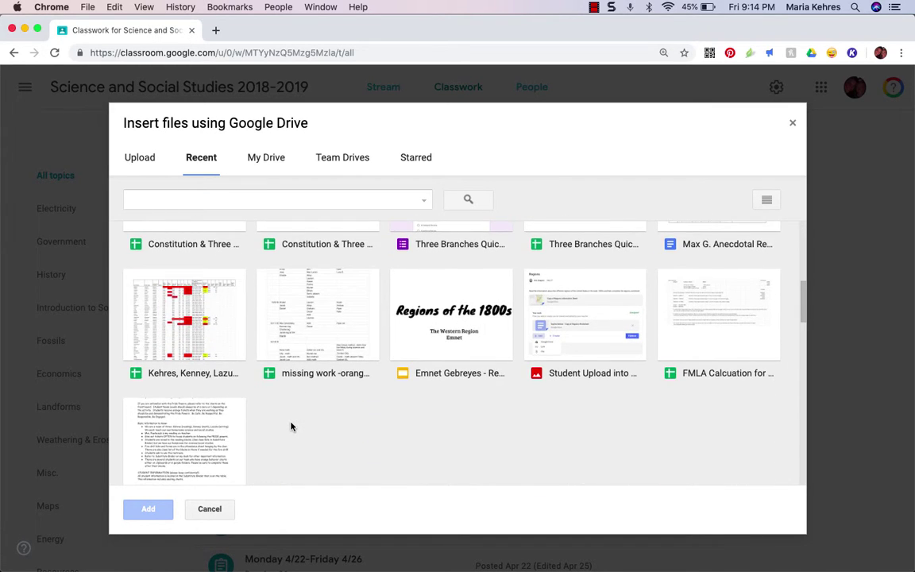
scroll(291, 426, "down", 4)
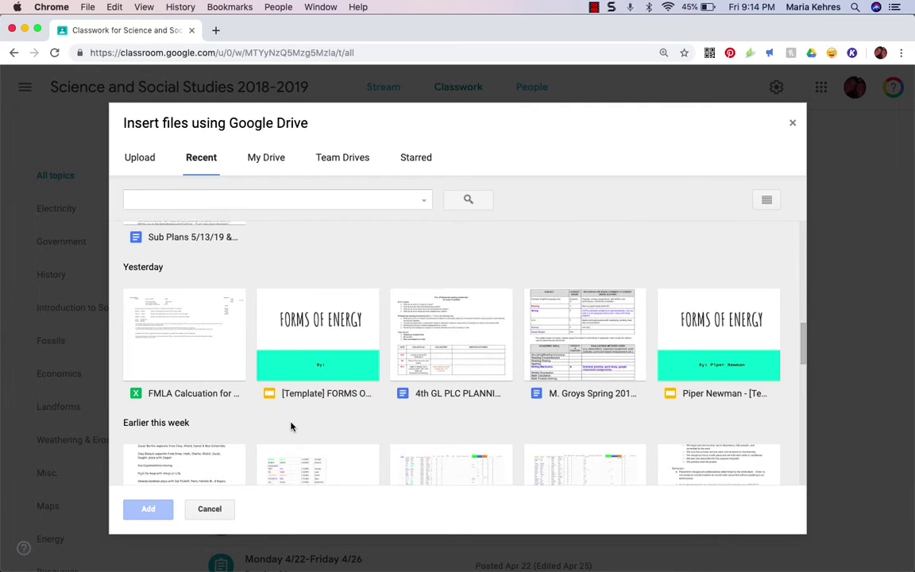
scroll(291, 427, "down", 4)
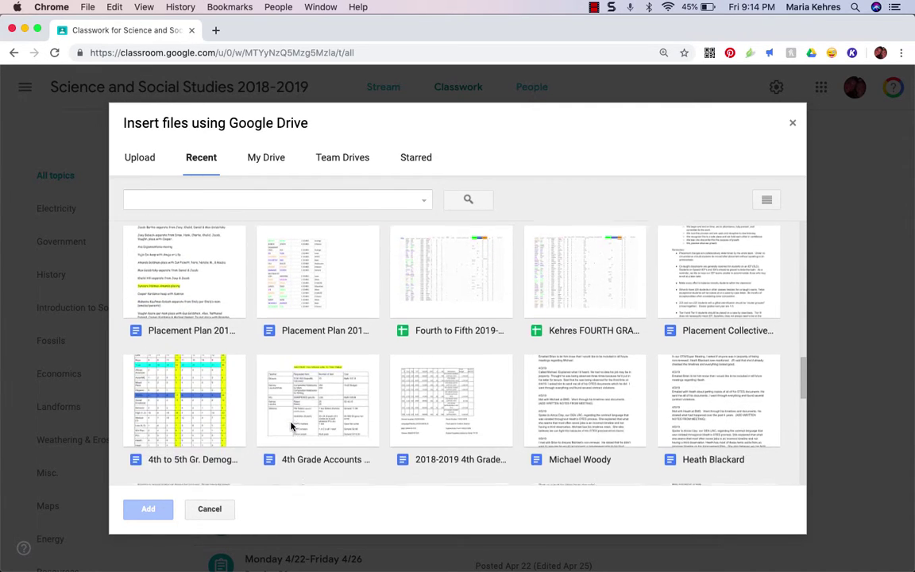
scroll(290, 427, "down", 5)
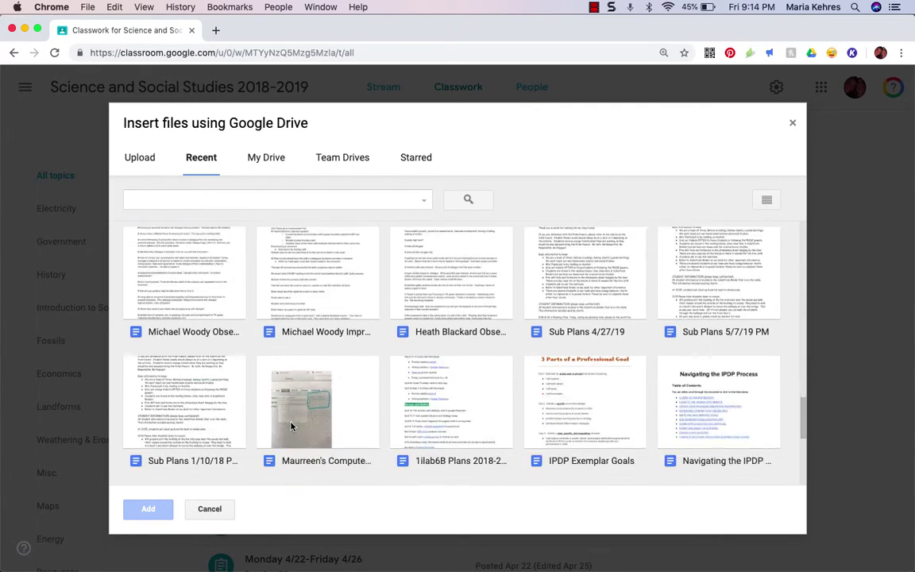
scroll(291, 427, "down", 8)
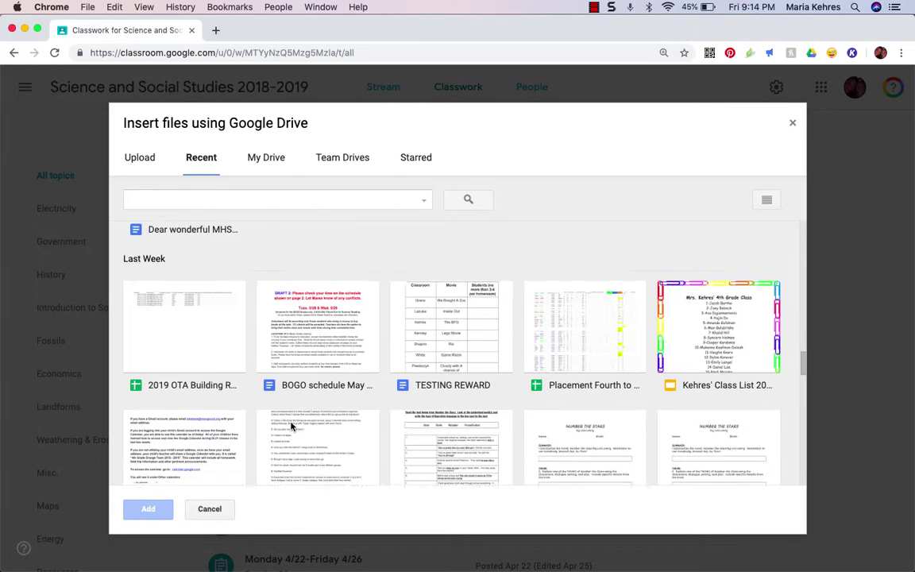
scroll(291, 427, "up", 1)
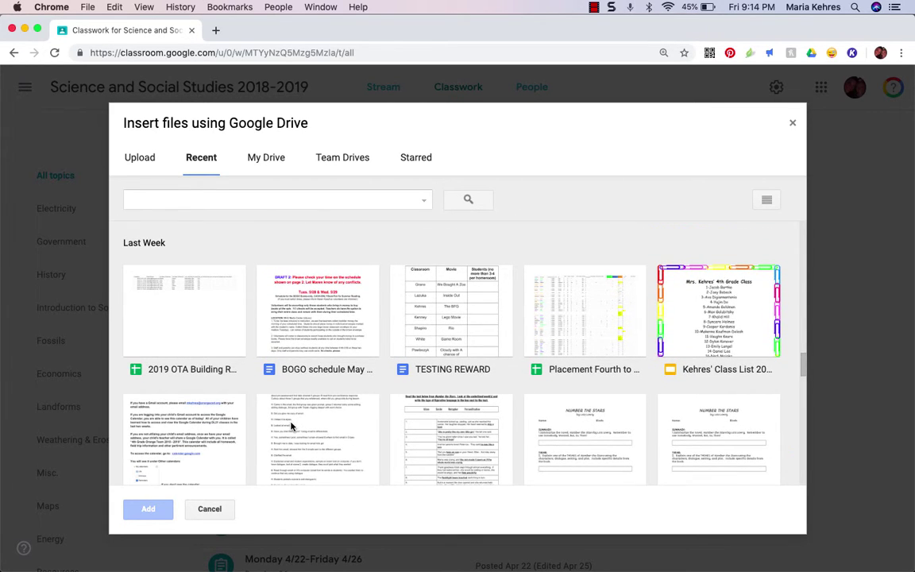
scroll(291, 427, "down", 4)
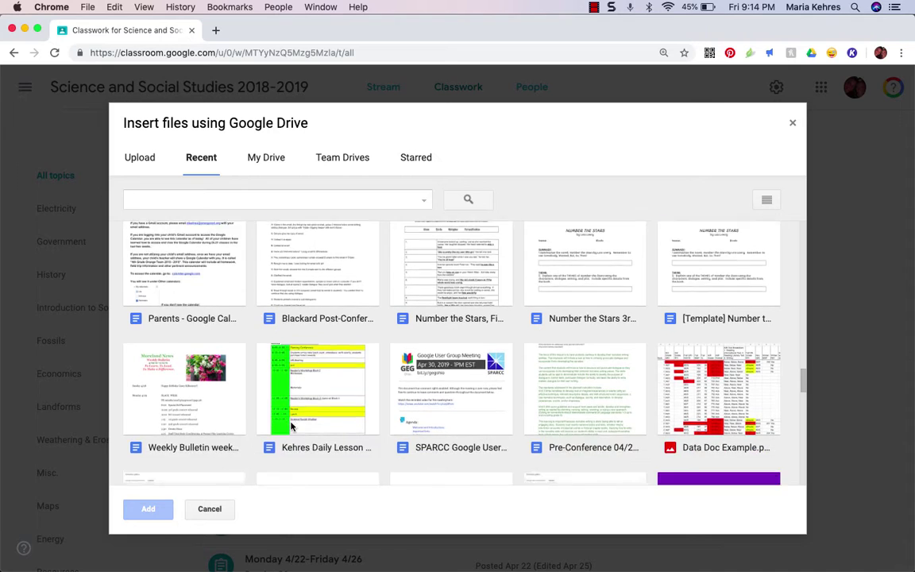
scroll(291, 427, "down", 2)
scroll(291, 426, "down", 6)
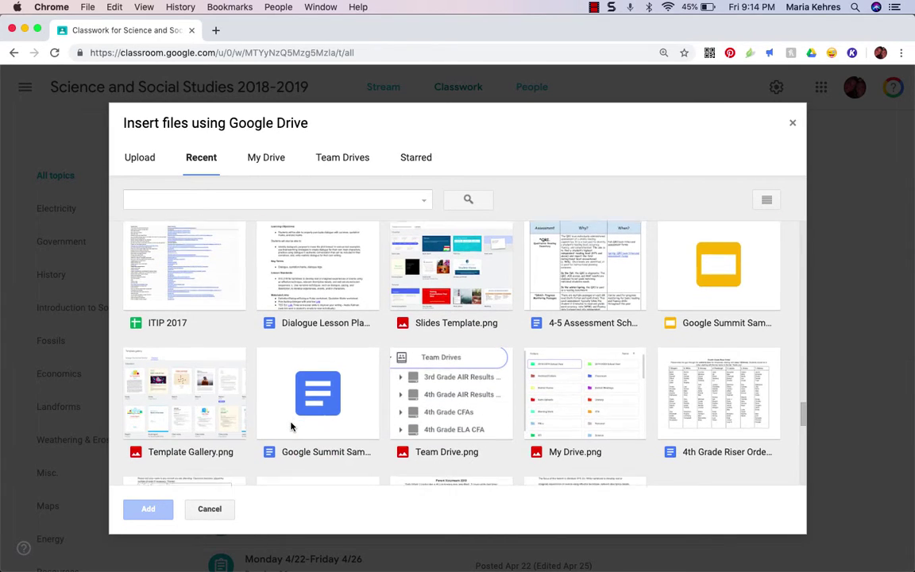
scroll(290, 426, "down", 2)
scroll(290, 426, "down", 3)
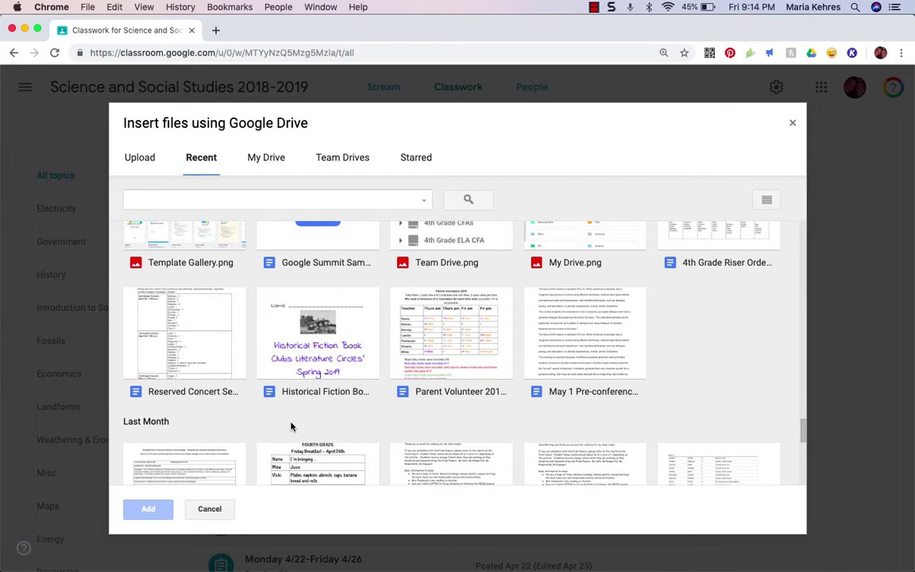
scroll(291, 426, "up", 1)
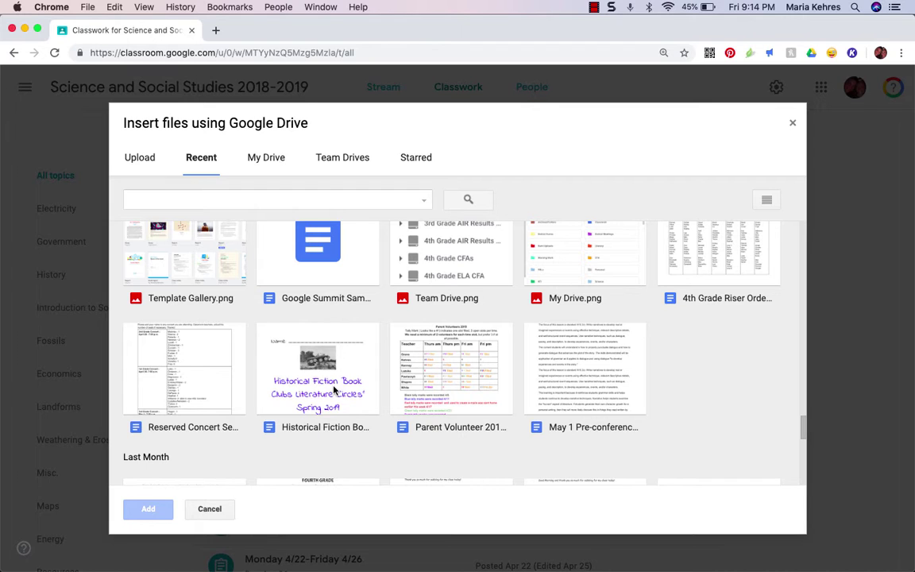
double_click(333, 389)
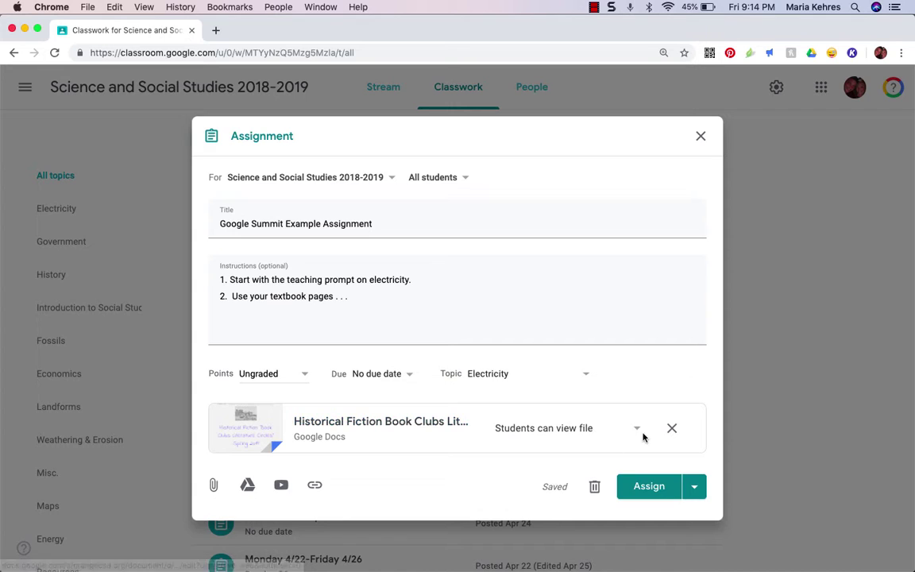
left_click(638, 430)
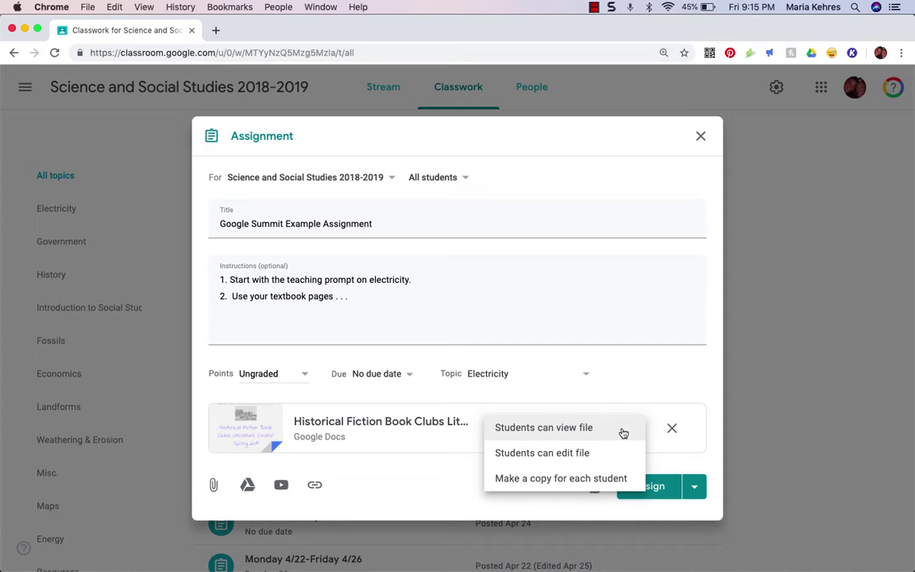
left_click(601, 478)
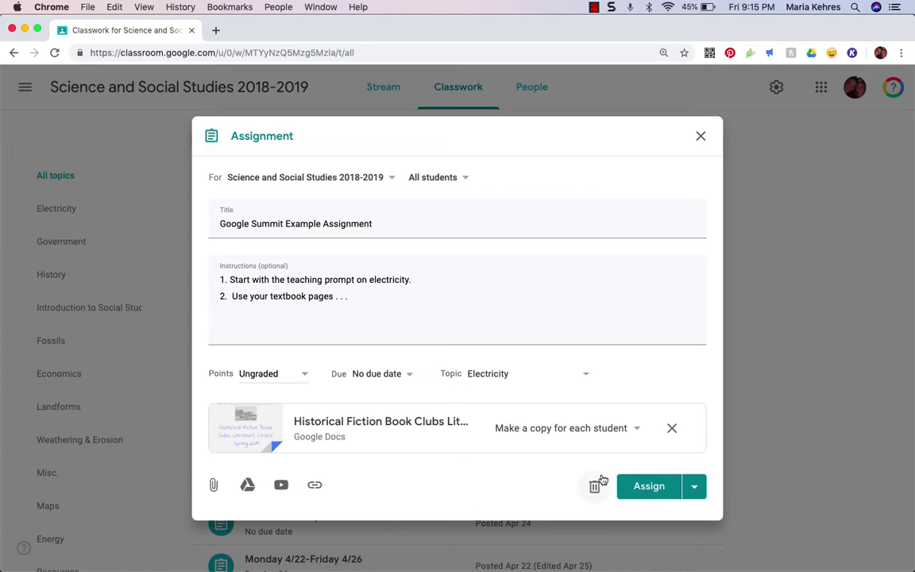
Schedule the assignment for May 13, 2019 at 1:00 PM.
left_click(694, 485)
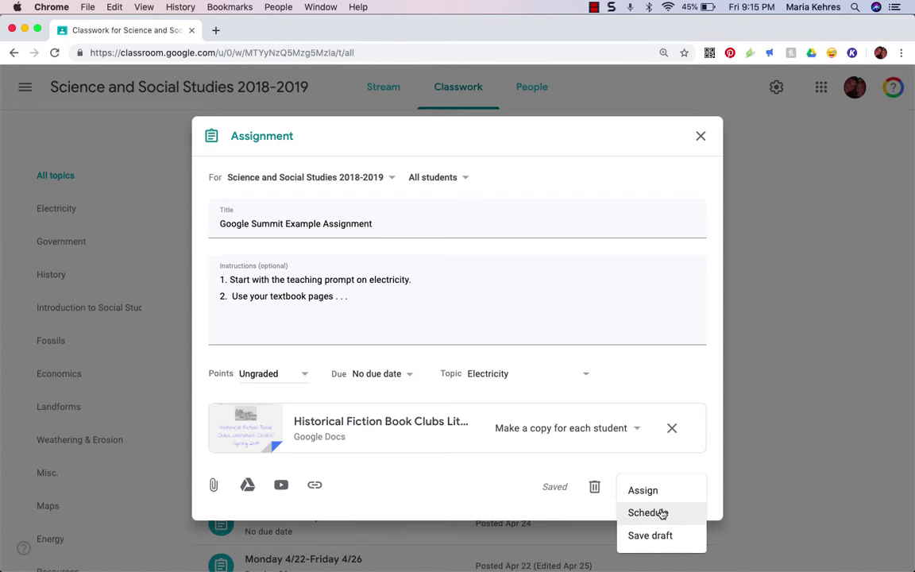
left_click(661, 513)
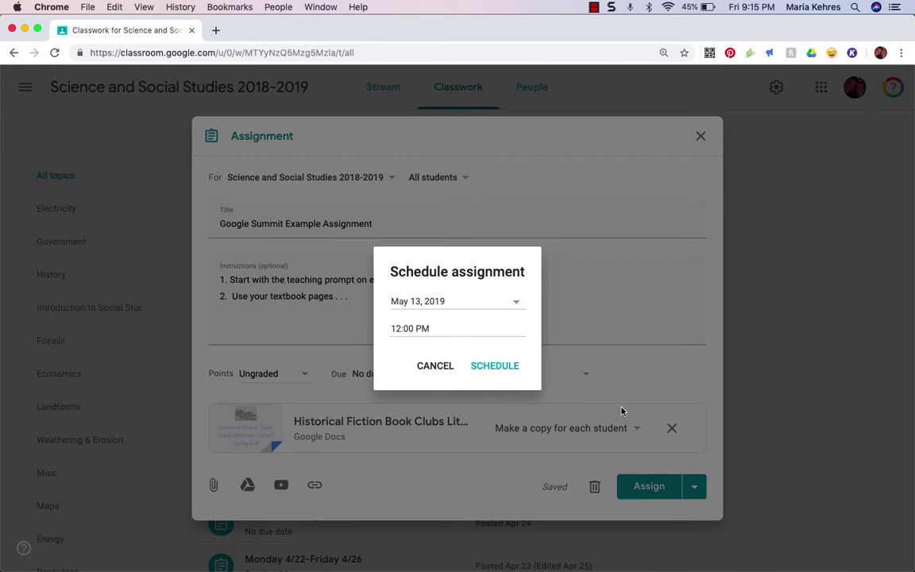
left_click(518, 303)
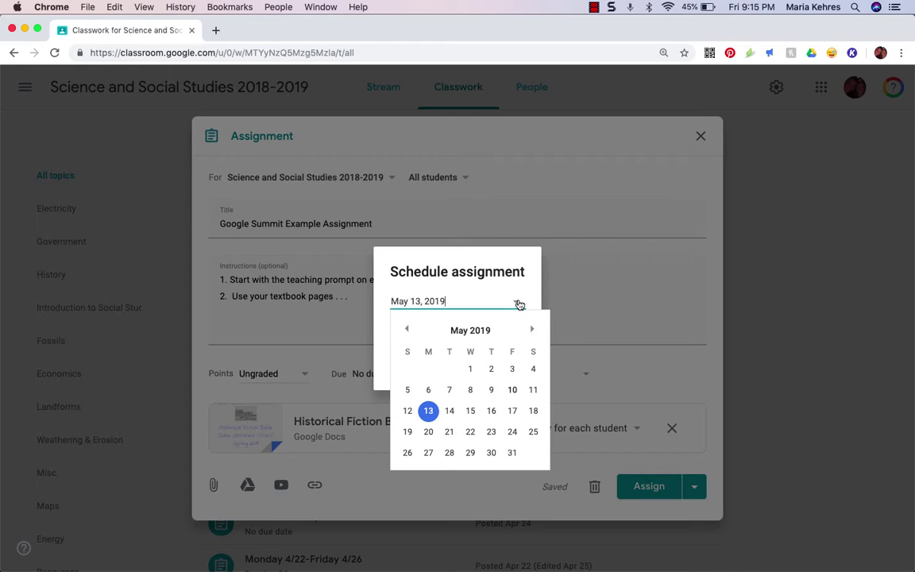
left_click(428, 412)
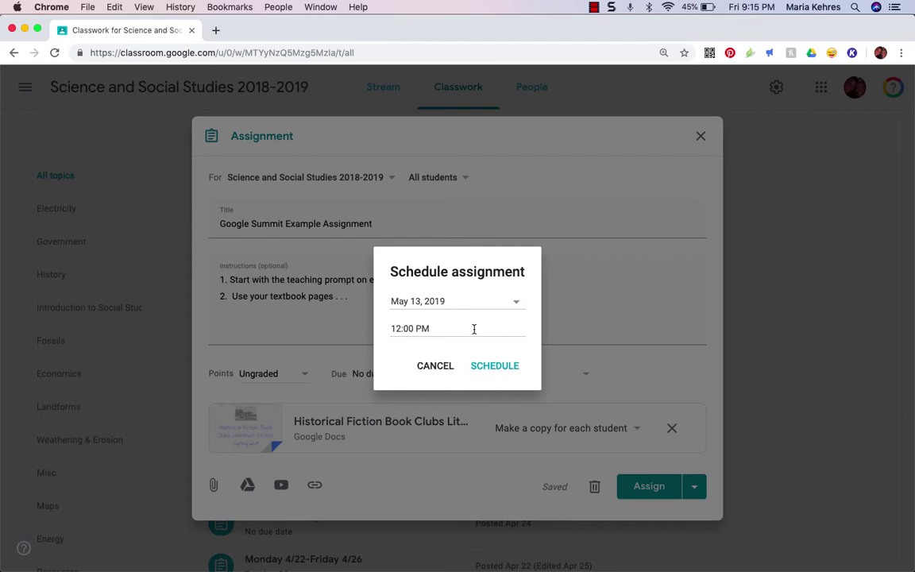
left_click(400, 329)
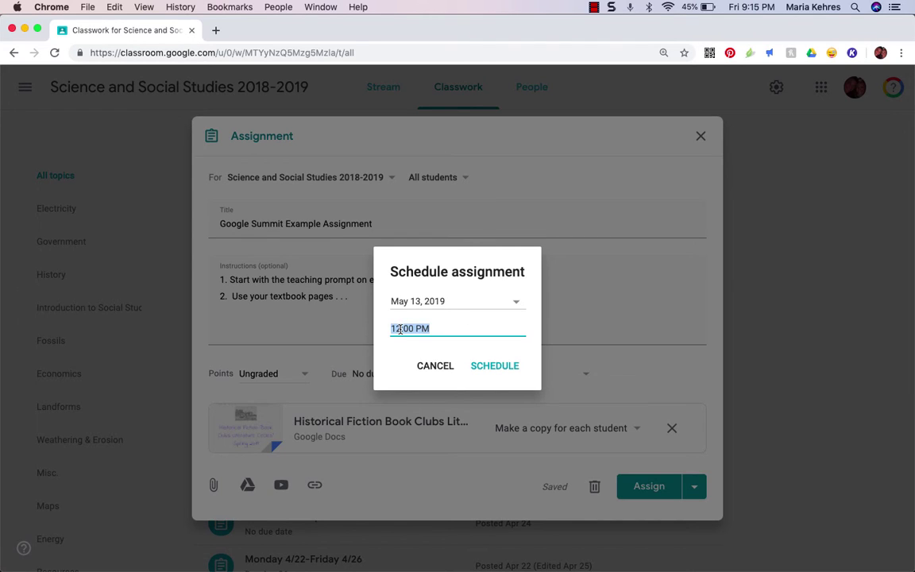
type("1:00 PM")
left_click(490, 366)
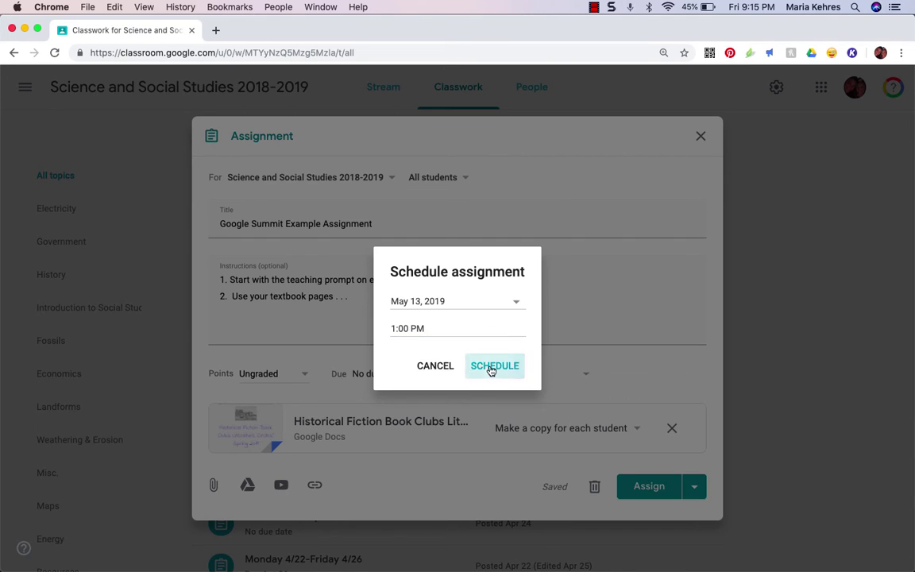